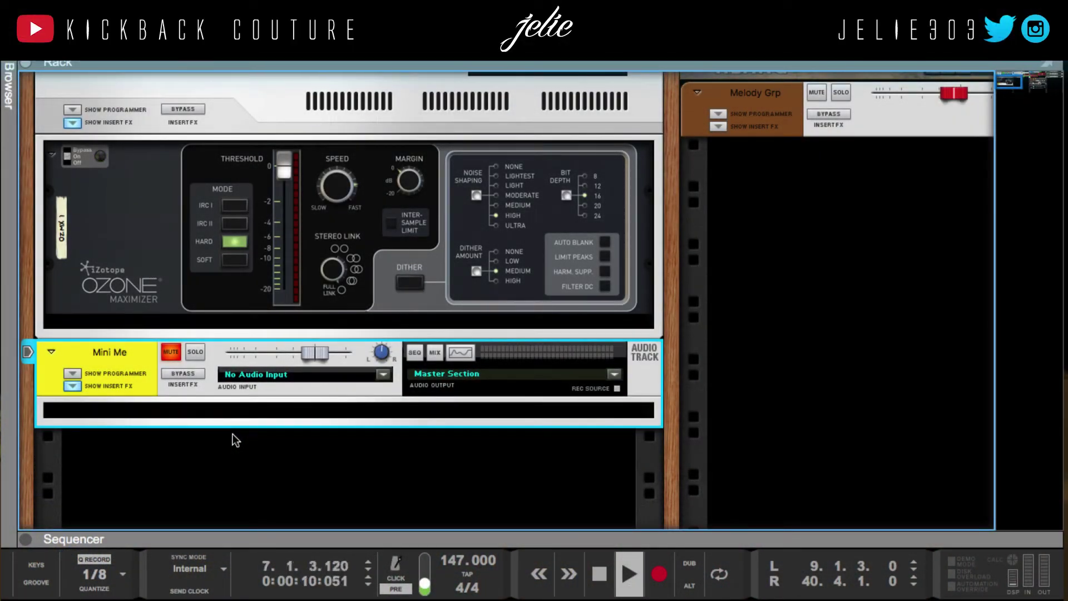
Insert a Flower Audio Loudness Meter from Utilities > Flower Audio into the rack below Mini Me.
{"action": "left_click", "coordinate": [233, 434]}
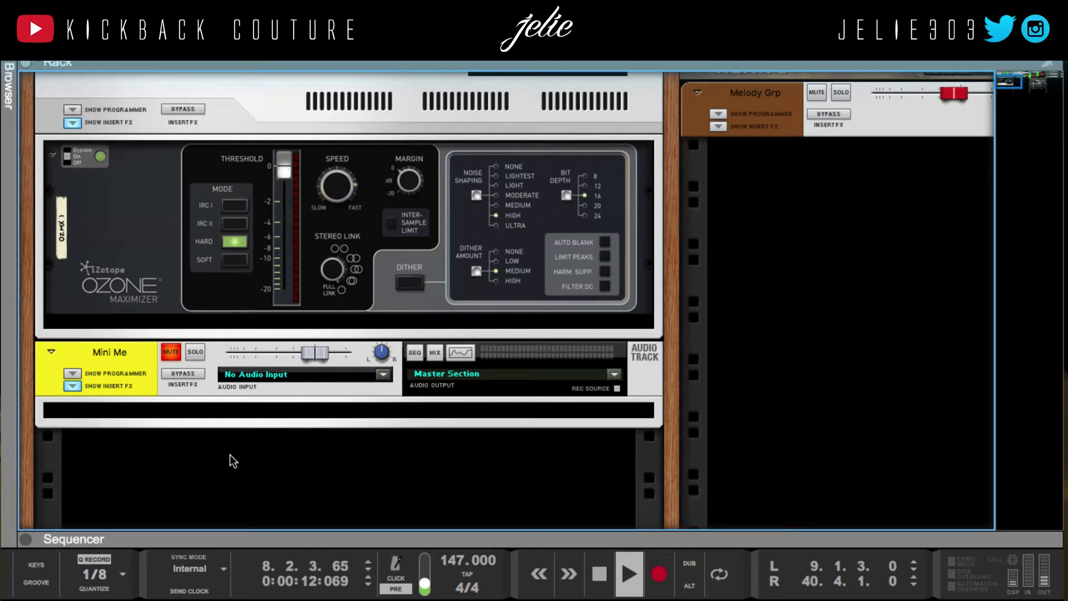
{"action": "right_click", "coordinate": [230, 456]}
{"action": "mouse_move", "coordinate": [284, 537]}
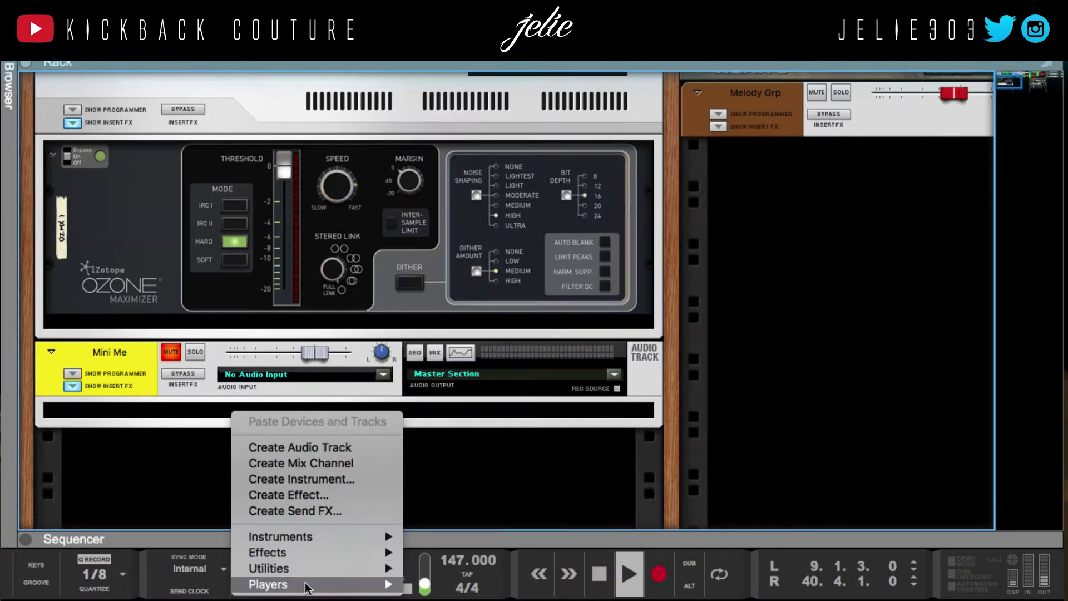
{"action": "mouse_move", "coordinate": [301, 570]}
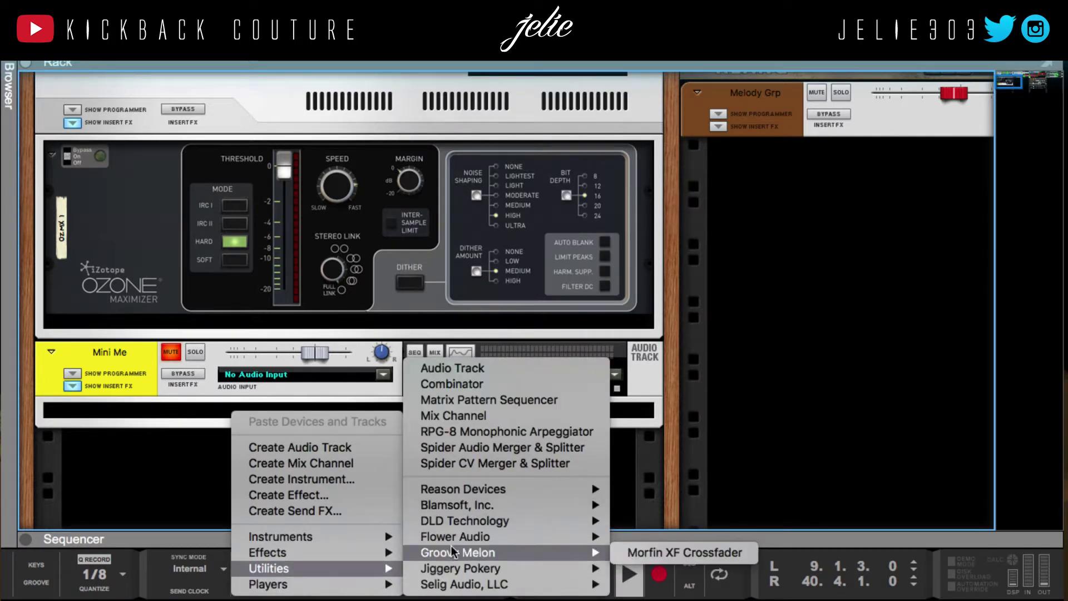
{"action": "mouse_move", "coordinate": [451, 535]}
{"action": "left_click", "coordinate": [699, 535]}
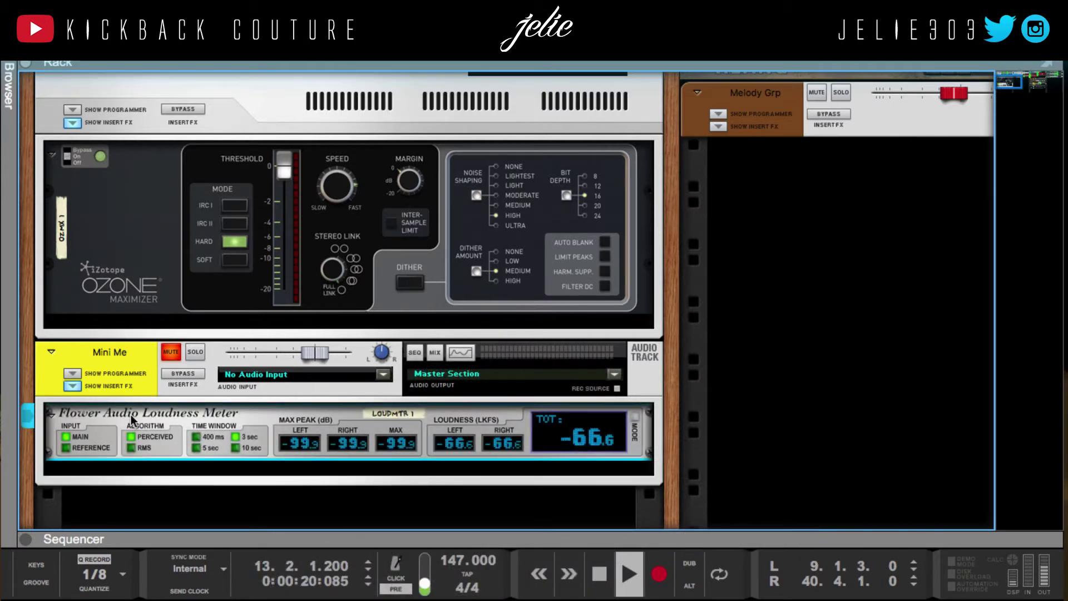
Move the loudness meter above Mini Me and turn the rack around to its back panel.
{"action": "left_click_drag", "start_coordinate": [137, 426], "coordinate": [138, 359]}
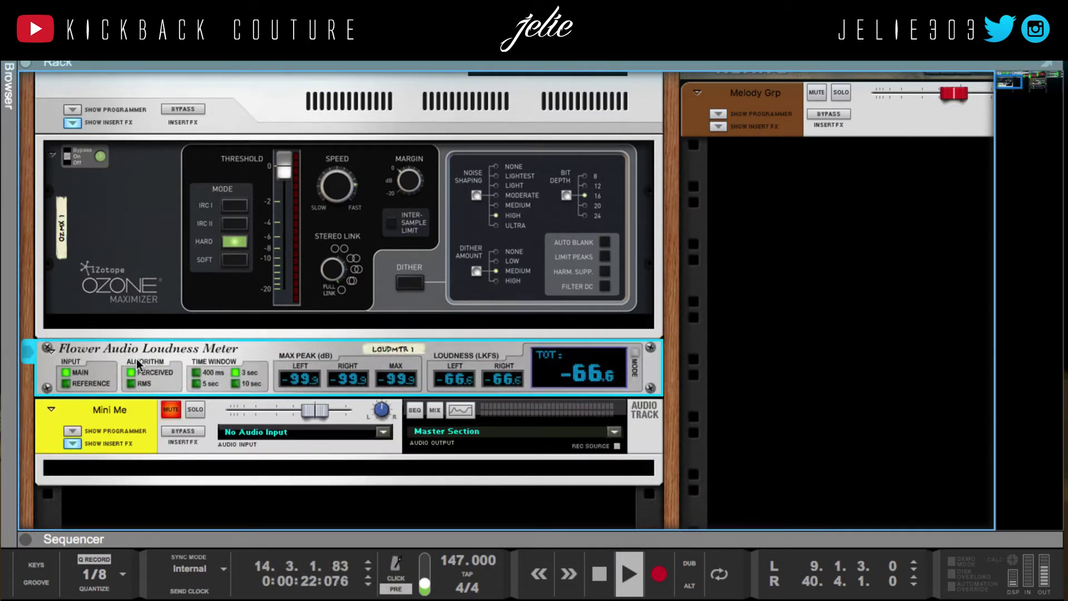
{"action": "key", "text": "Tab"}
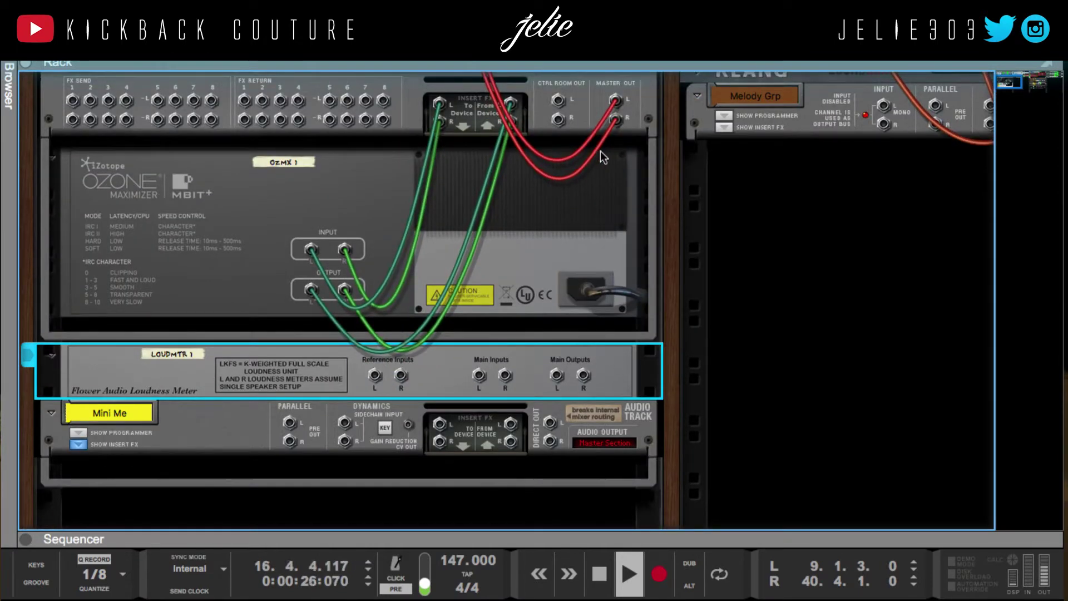
{"action": "scroll", "coordinate": [602, 154], "scroll_direction": "up", "scroll_amount": 5}
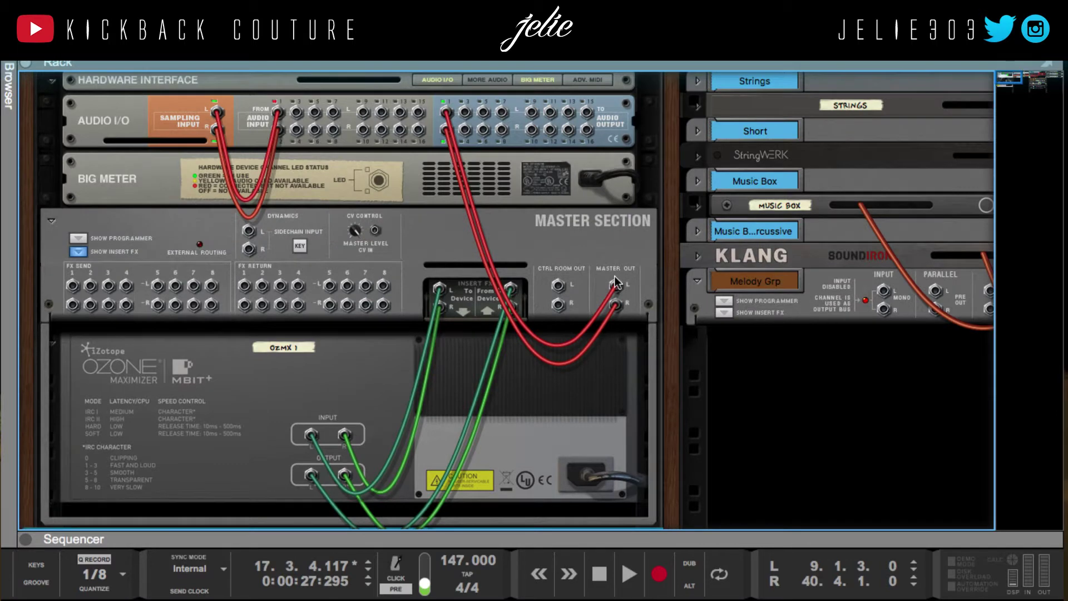
Cable Master Out L/R into the meter's Main Inputs, Main Outputs to Audio Output 1/2, then play.
{"action": "left_click_drag", "start_coordinate": [615, 286], "coordinate": [489, 239]}
{"action": "left_click_drag", "start_coordinate": [616, 286], "coordinate": [480, 443]}
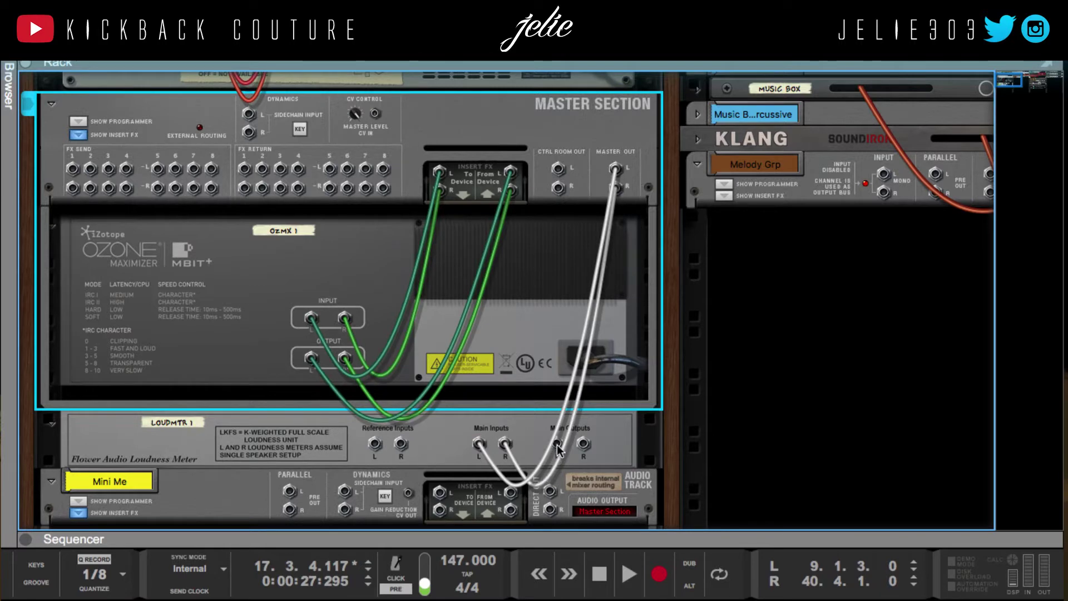
{"action": "left_click_drag", "start_coordinate": [559, 449], "coordinate": [446, 117]}
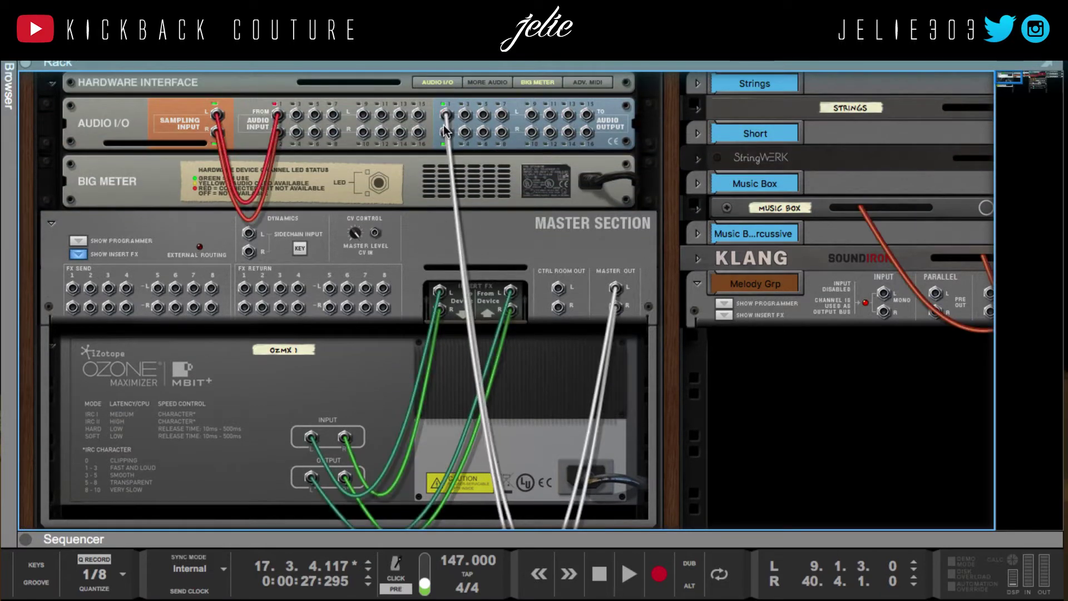
{"action": "scroll", "coordinate": [457, 267], "scroll_direction": "down", "scroll_amount": 5}
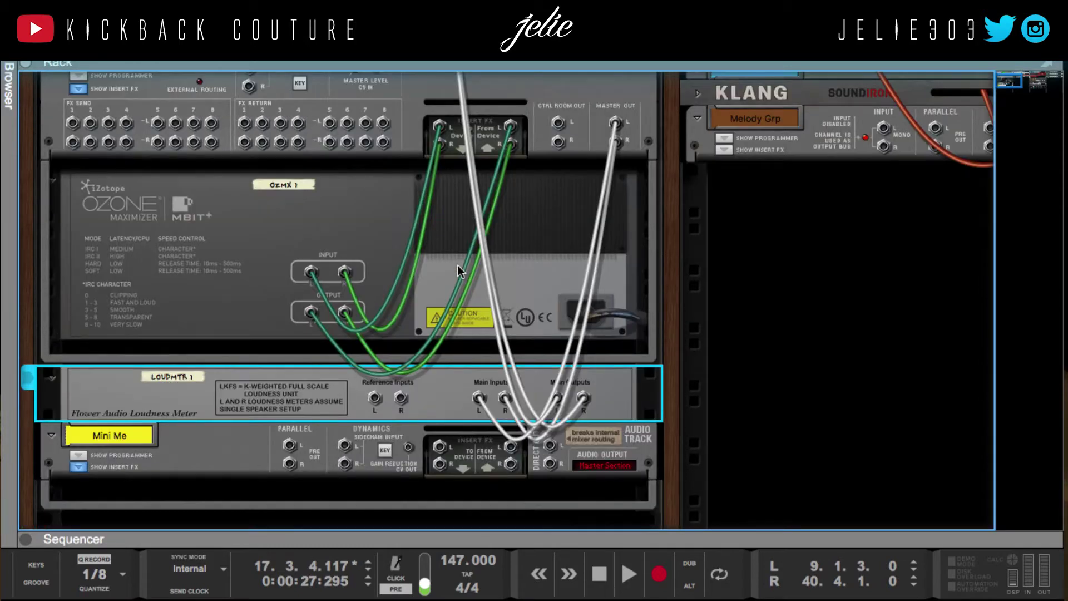
{"action": "key", "text": "Tab"}
{"action": "key", "text": "space"}
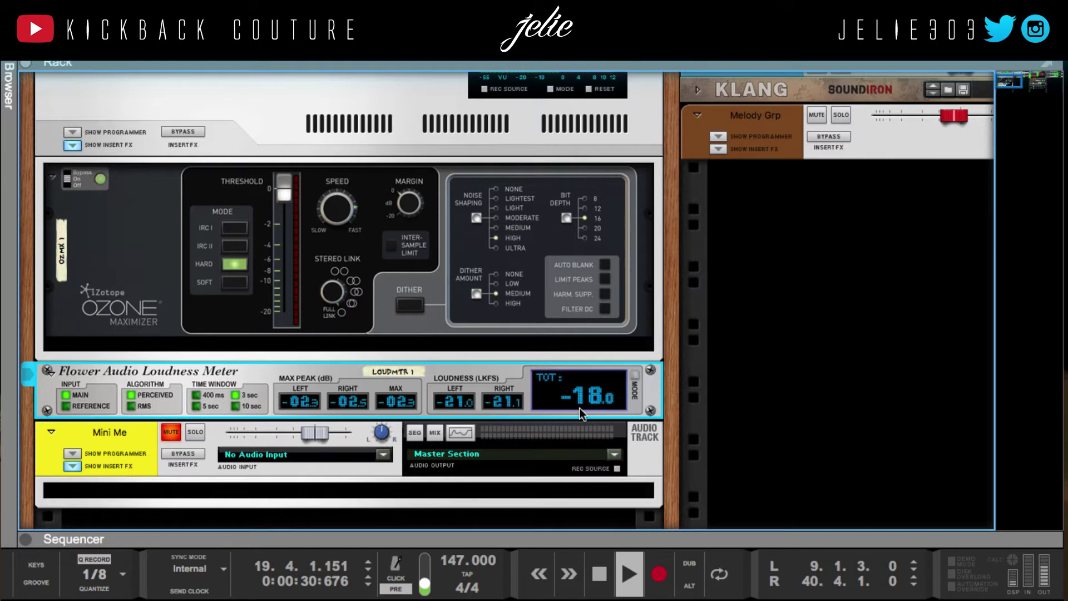
Stop the transport so the meter returns to -66.6 LKFS.
{"action": "key", "text": "space"}
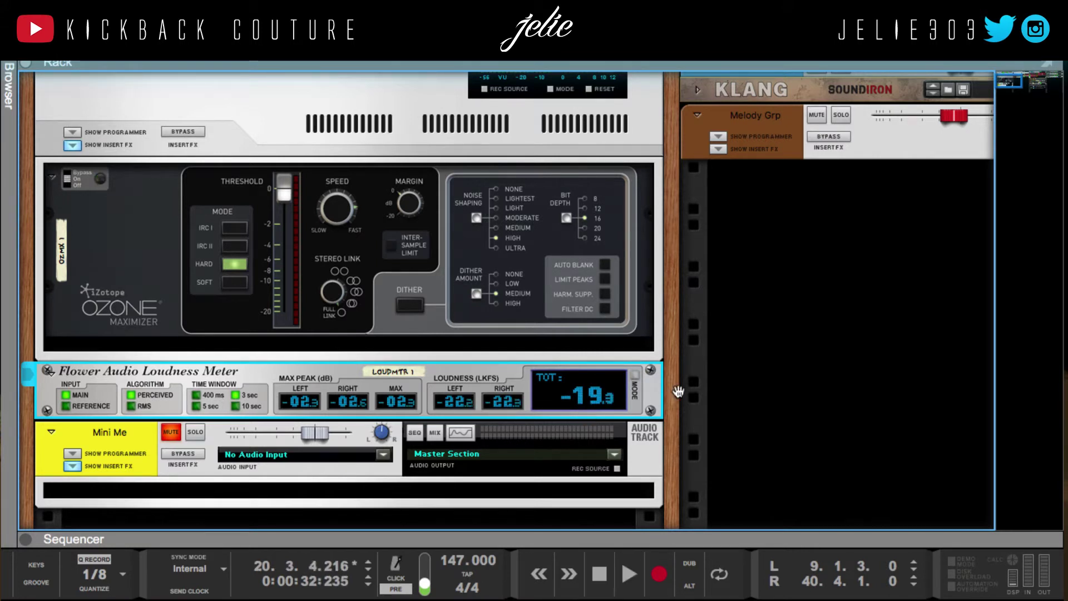
{"action": "scroll", "coordinate": [677, 392], "scroll_direction": "down", "scroll_amount": 2}
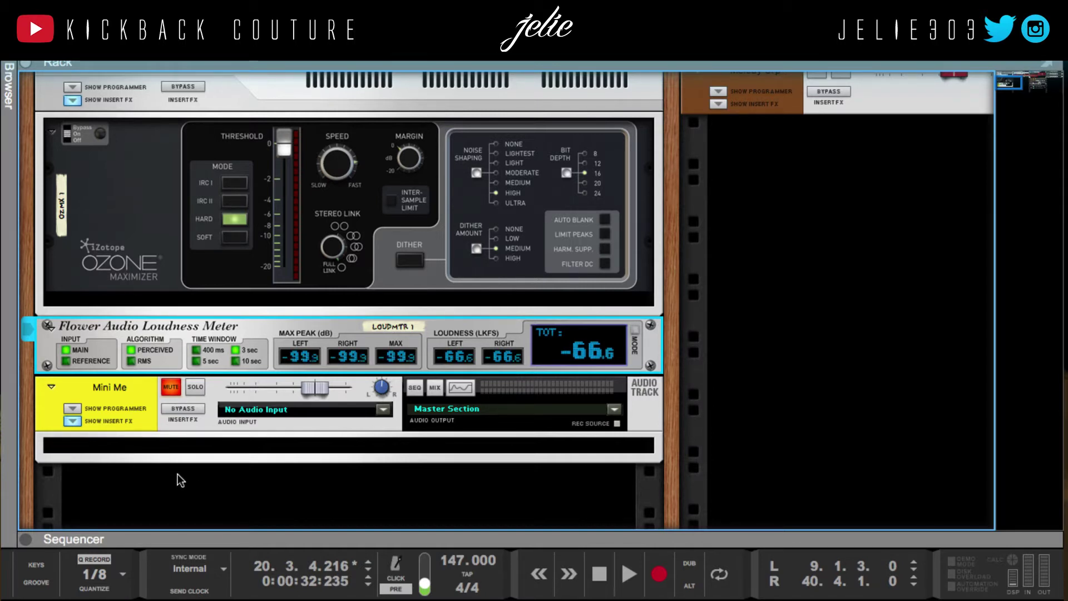
Unmute and solo Mini Me, briefly playing the song to listen.
{"action": "left_click", "coordinate": [178, 388]}
{"action": "left_click", "coordinate": [194, 387]}
{"action": "key", "text": "space"}
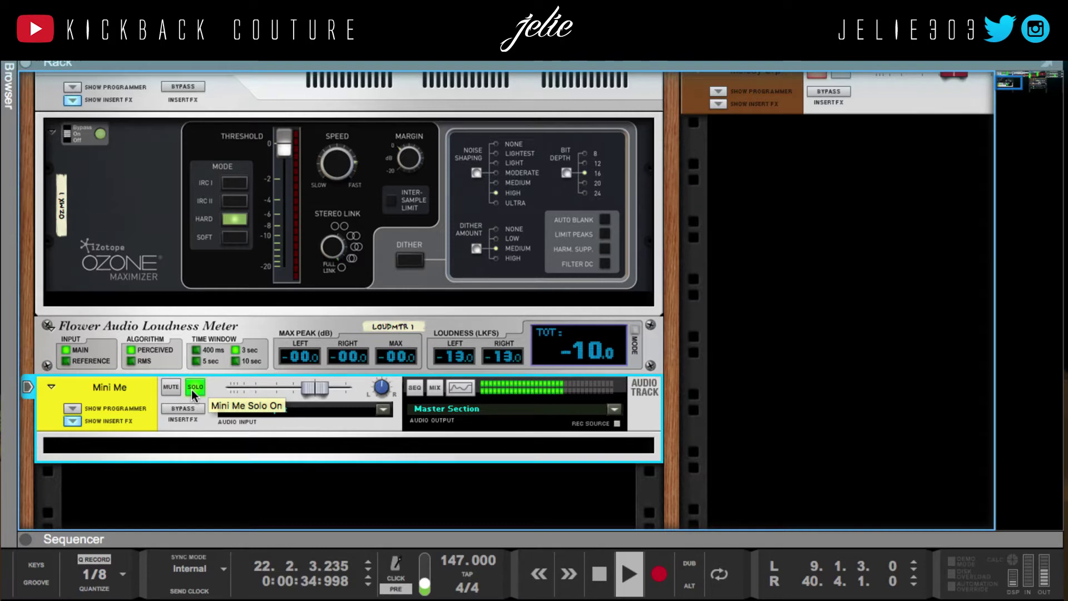
{"action": "key", "text": "space"}
Cable Mini Me's Direct Out L/R into the loudness meter's Reference Inputs.
{"action": "key", "text": "Tab"}
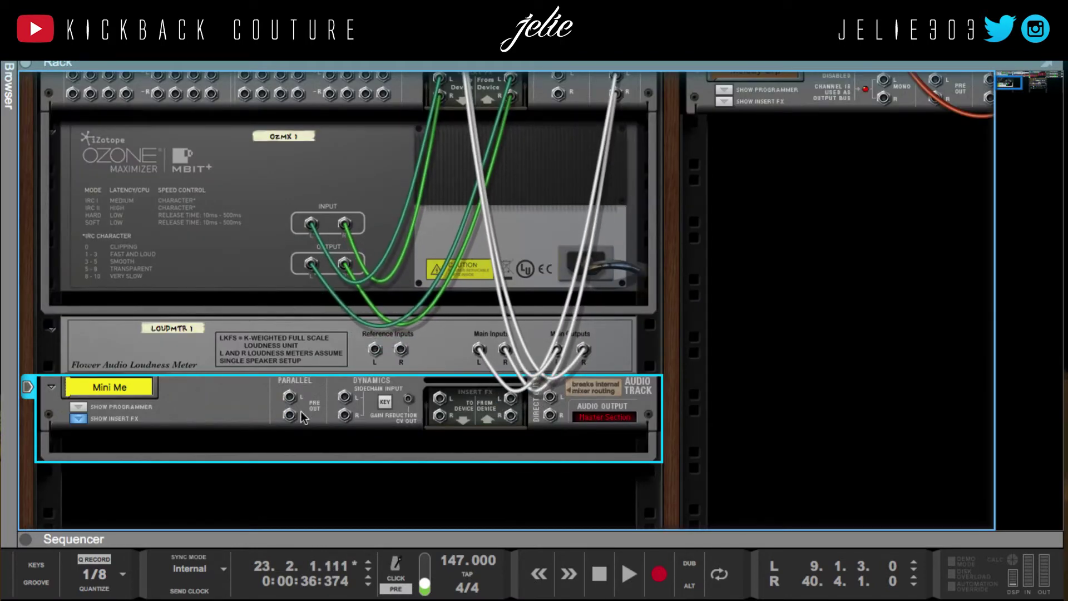
{"action": "left_click_drag", "start_coordinate": [549, 397], "coordinate": [369, 354]}
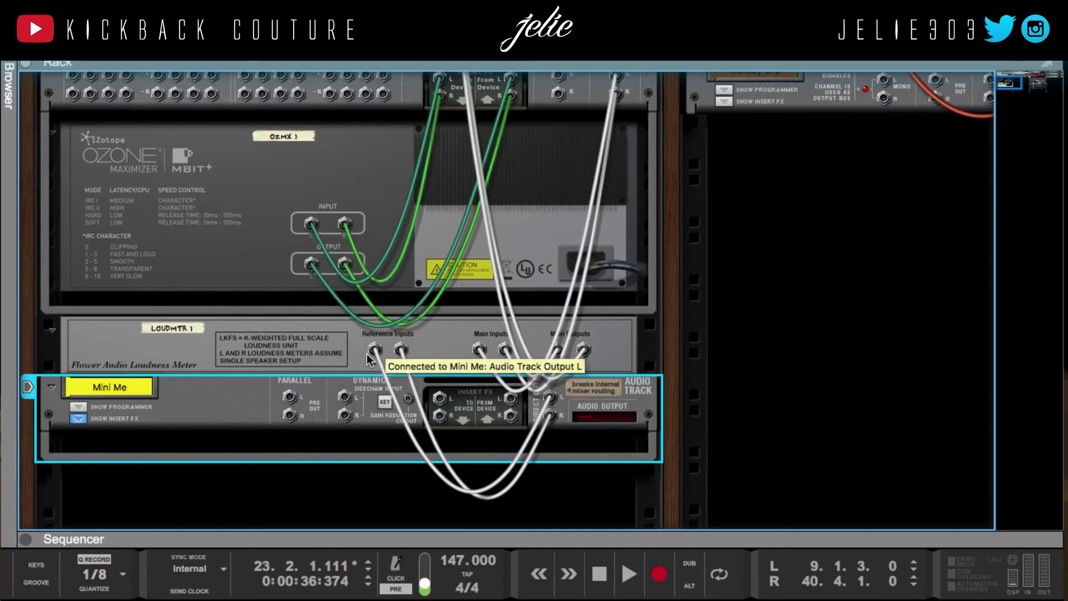
{"action": "key", "text": "Tab"}
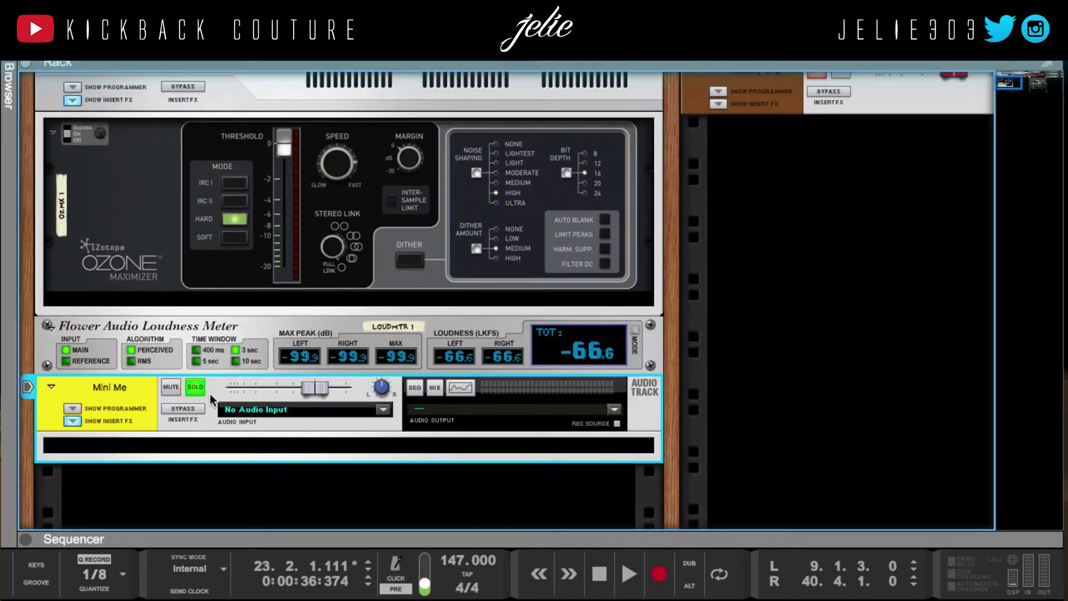
Play the mix, switch the loudness meter's input to Reference, then stop playback.
{"action": "key", "text": "space"}
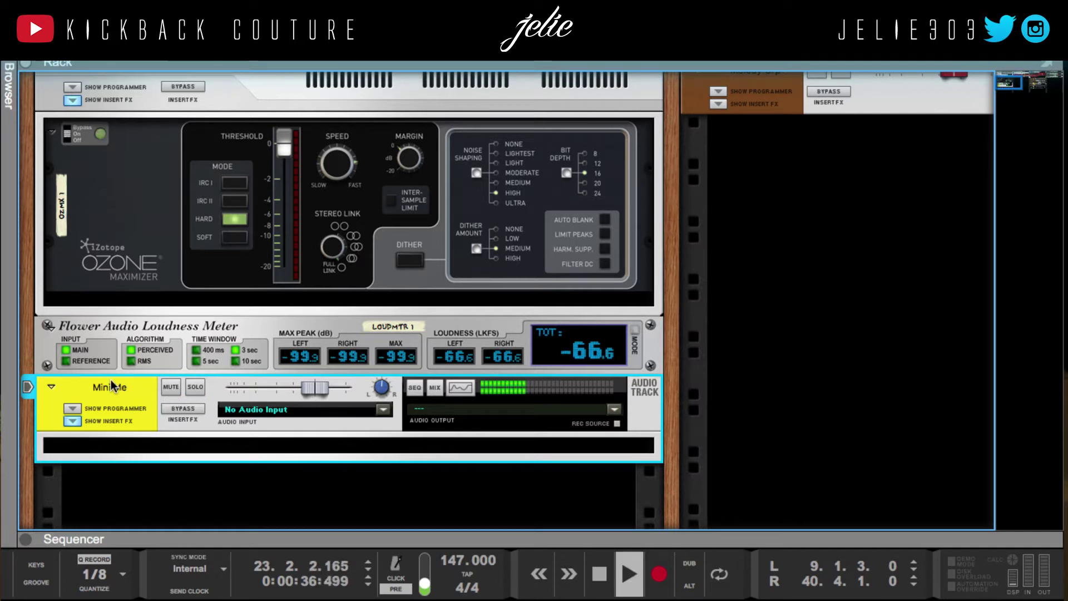
{"action": "left_click", "coordinate": [68, 362]}
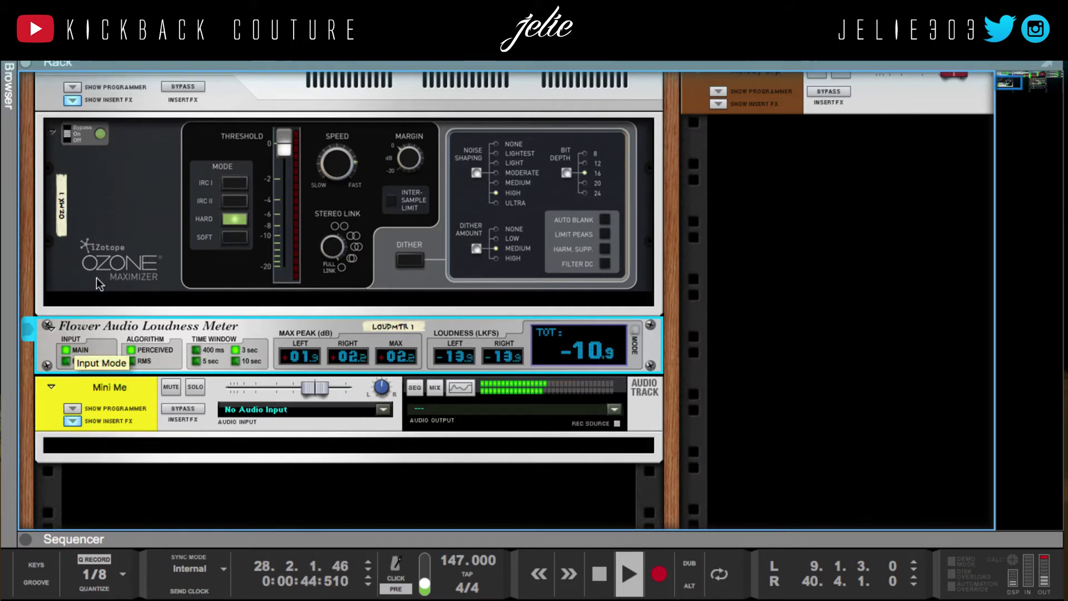
{"action": "key", "text": "space"}
{"action": "scroll", "coordinate": [149, 259], "scroll_direction": "up", "scroll_amount": 1}
{"action": "scroll", "coordinate": [149, 259], "scroll_direction": "up", "scroll_amount": 3}
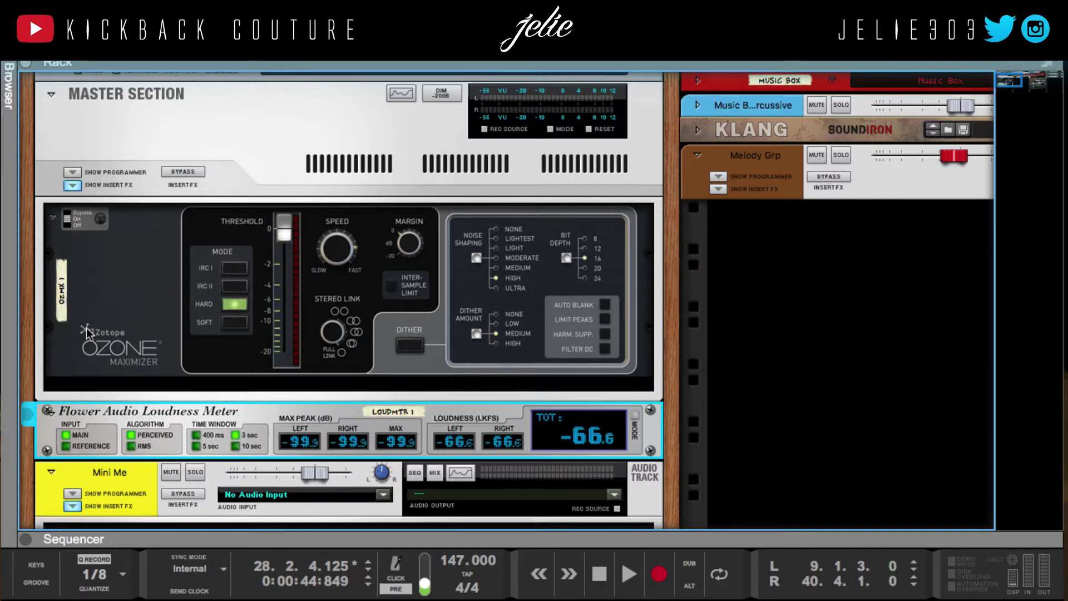
{"action": "scroll", "coordinate": [87, 319], "scroll_direction": "down", "scroll_amount": 5}
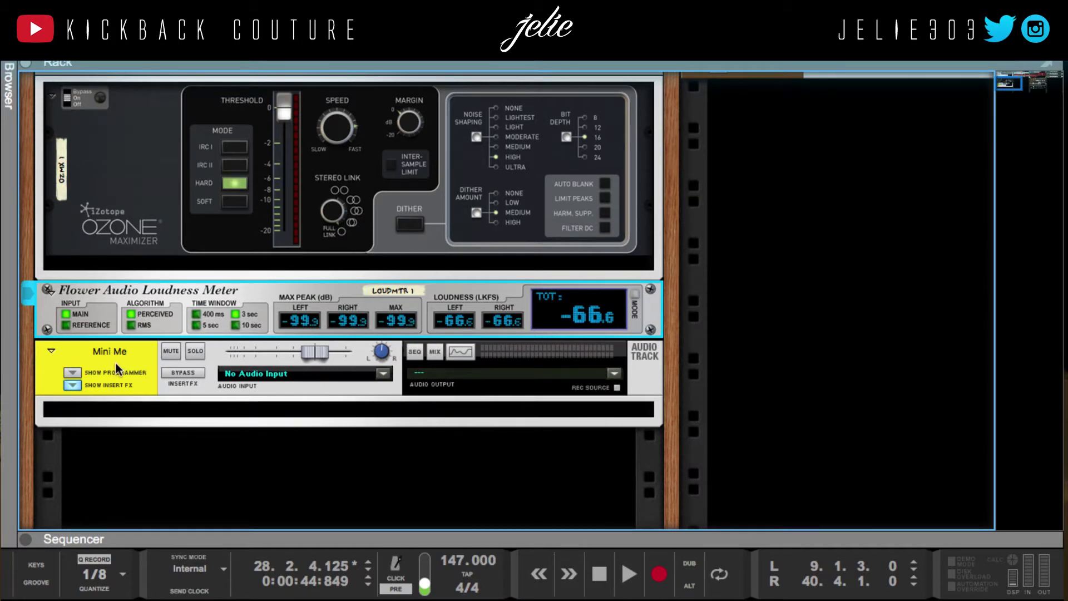
{"action": "scroll", "coordinate": [116, 362], "scroll_direction": "up", "scroll_amount": 1}
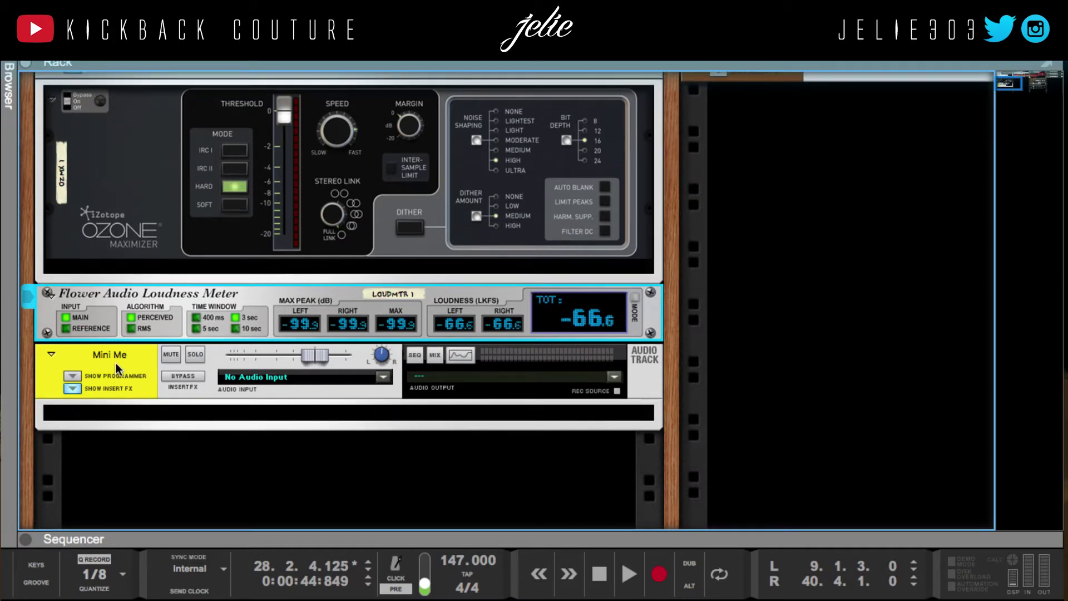
{"action": "scroll", "coordinate": [116, 362], "scroll_direction": "up", "scroll_amount": 3}
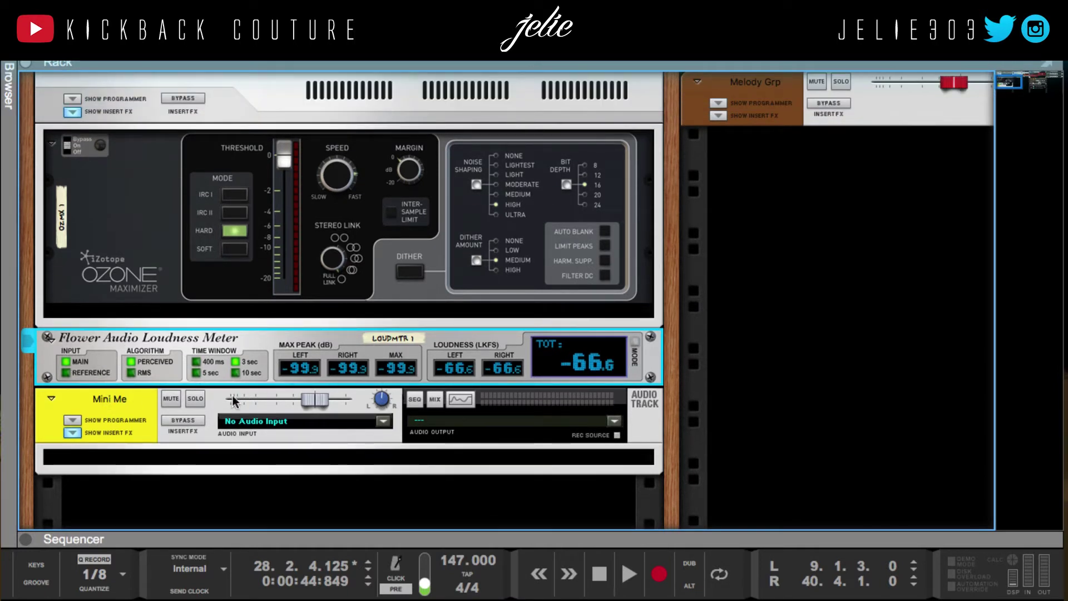
Set the meter's input to MAIN and its algorithm to RMS, then start playback.
{"action": "left_click", "coordinate": [66, 365]}
{"action": "left_click", "coordinate": [131, 372]}
{"action": "key", "text": "space"}
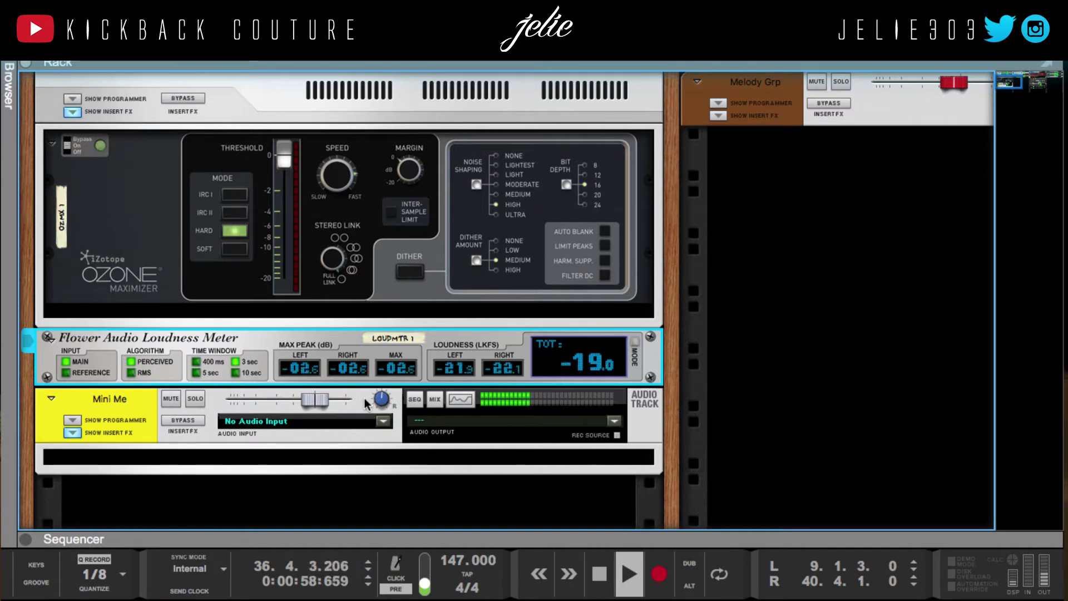
Try the 400 ms and 5 sec time windows, restart playback, and enlarge the sequencer.
{"action": "left_click", "coordinate": [196, 362]}
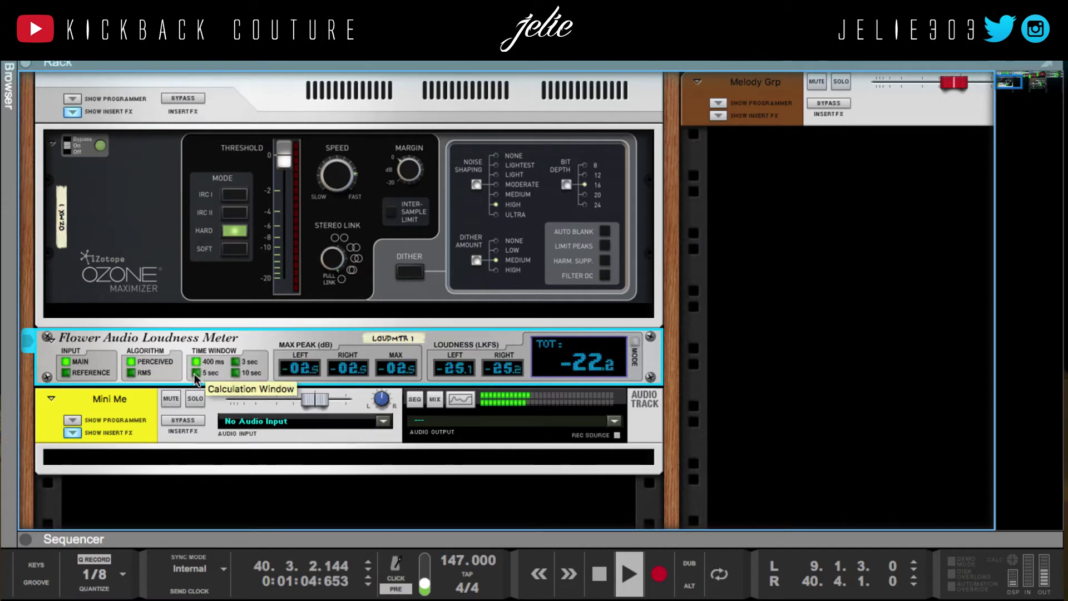
{"action": "left_click", "coordinate": [195, 372]}
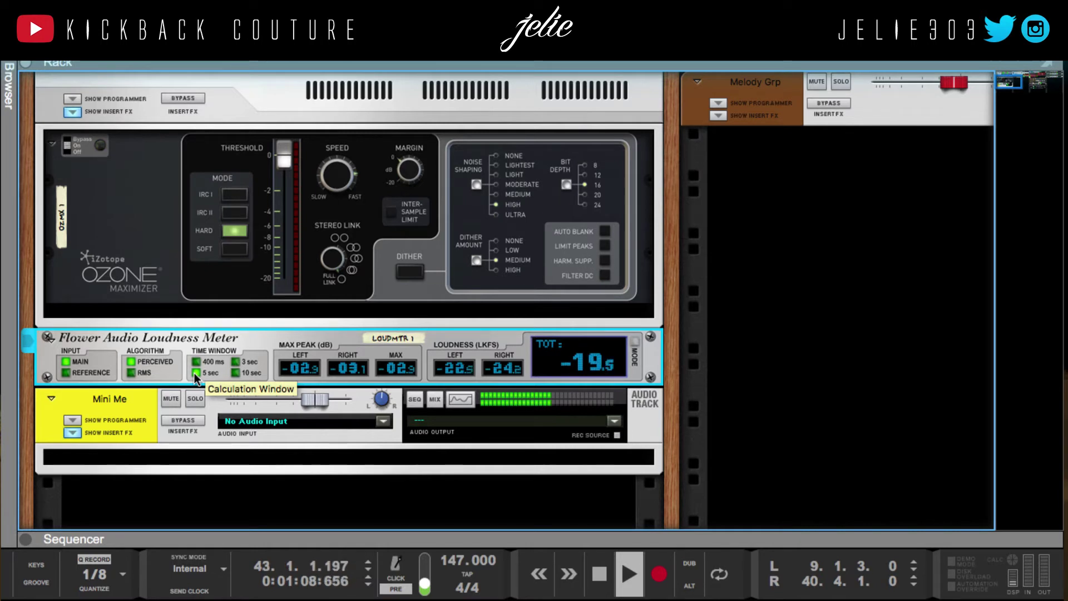
{"action": "key", "text": "space"}
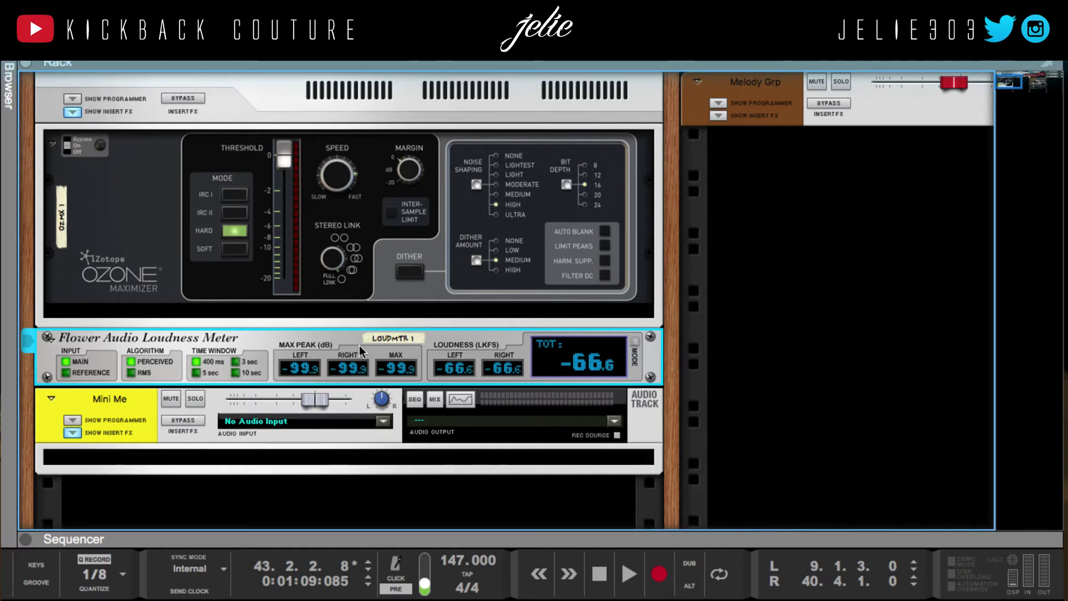
{"action": "key", "text": "space"}
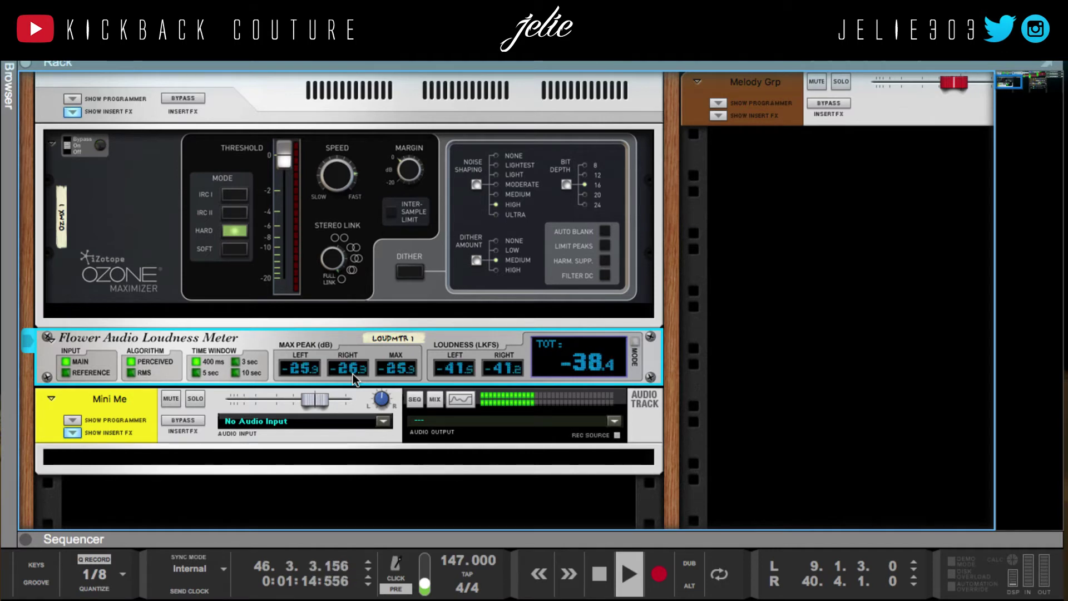
{"action": "key", "text": "KP_7"}
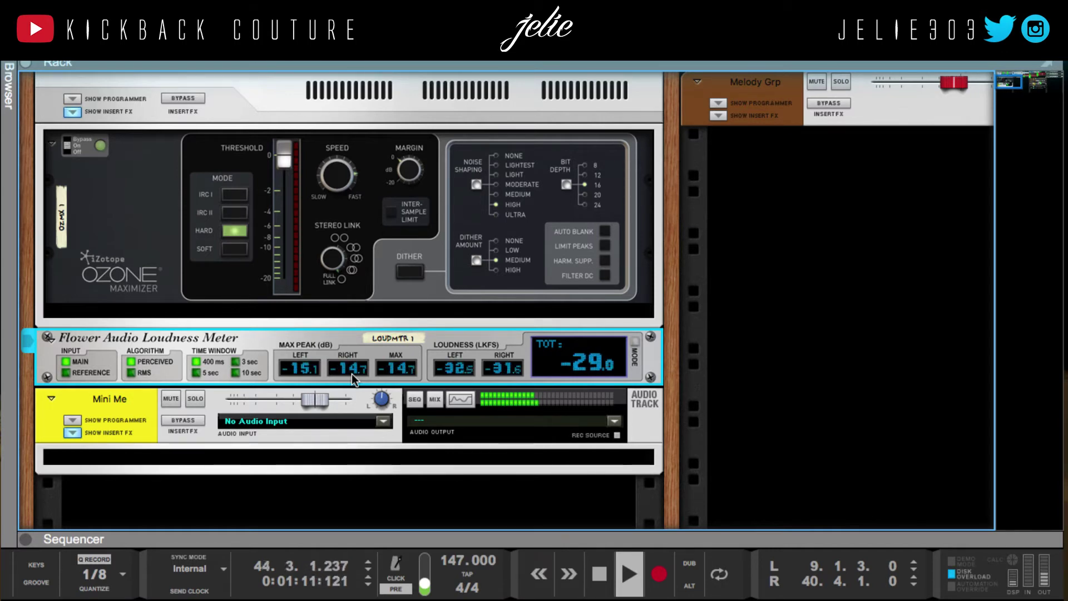
{"action": "left_click_drag", "start_coordinate": [381, 537], "coordinate": [381, 305]}
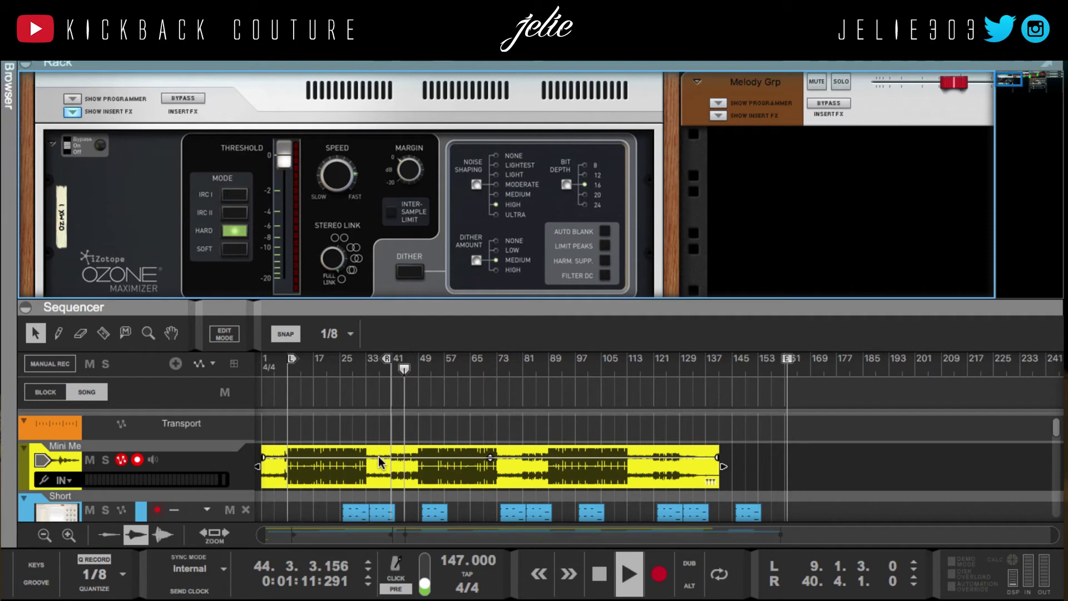
Loop bars 18–26 around the Kick clip, jump to the loop start, and collapse the sequencer.
{"action": "scroll", "coordinate": [378, 456], "scroll_direction": "down", "scroll_amount": 2}
{"action": "scroll", "coordinate": [322, 488], "scroll_direction": "down", "scroll_amount": 6}
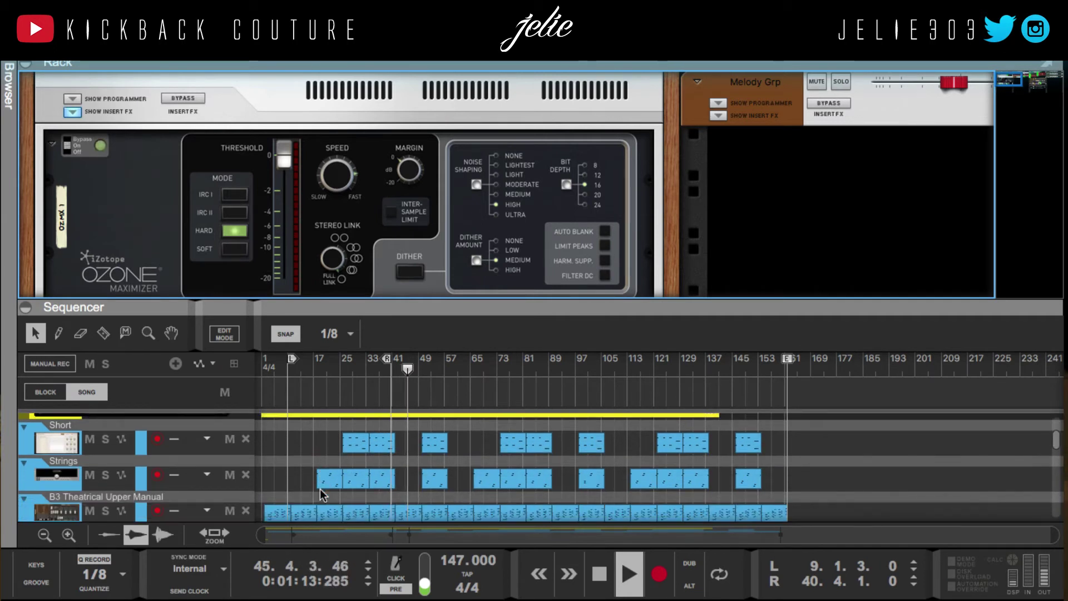
{"action": "scroll", "coordinate": [309, 469], "scroll_direction": "up", "scroll_amount": 3}
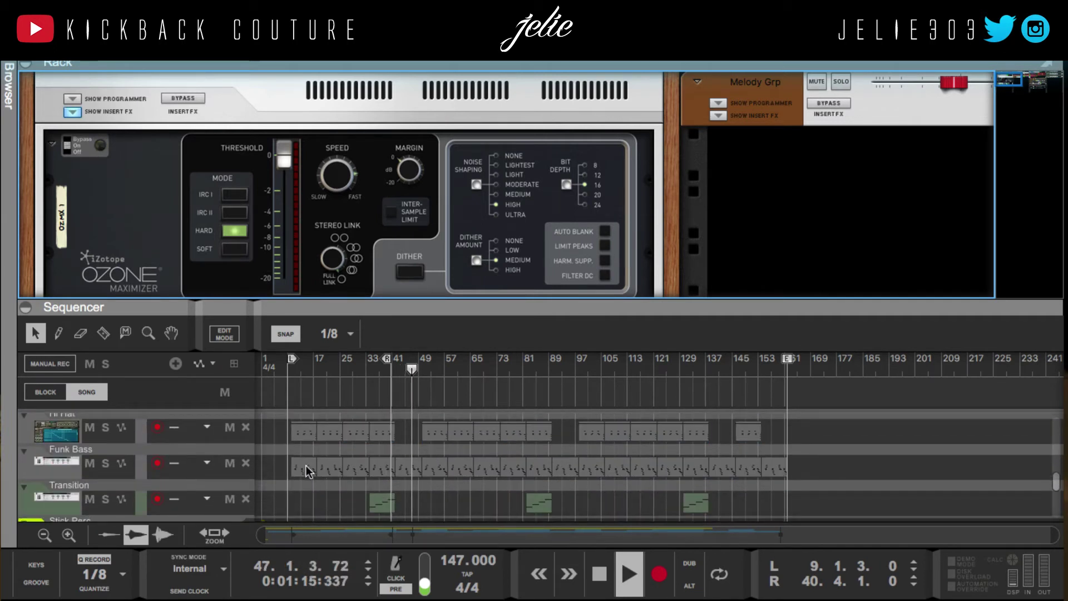
{"action": "scroll", "coordinate": [306, 465], "scroll_direction": "up", "scroll_amount": 1}
{"action": "right_click", "coordinate": [325, 473]}
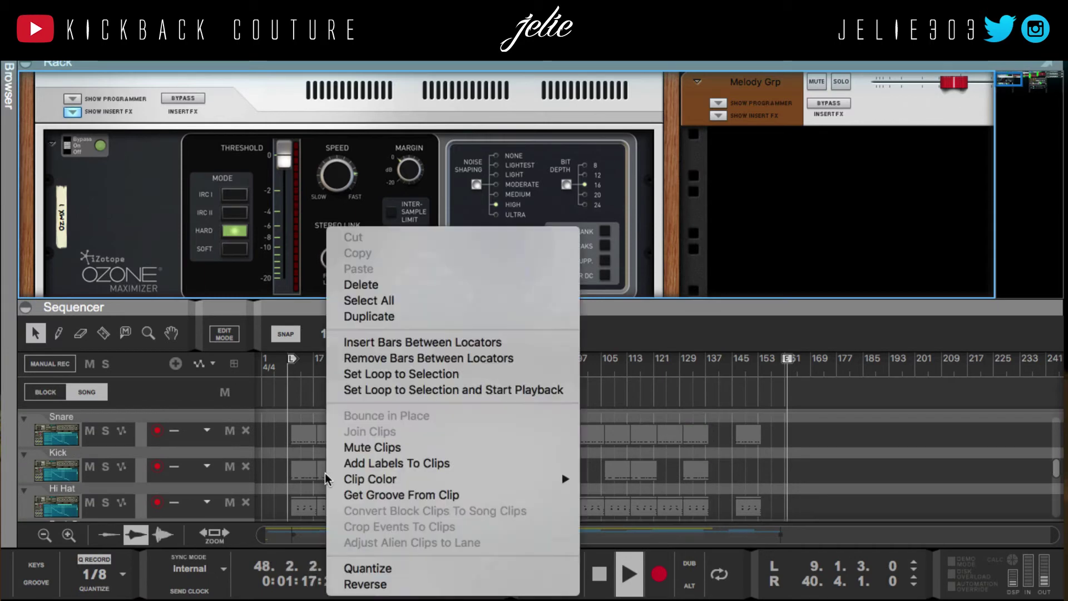
{"action": "left_click", "coordinate": [395, 375]}
{"action": "key", "text": "KP_1"}
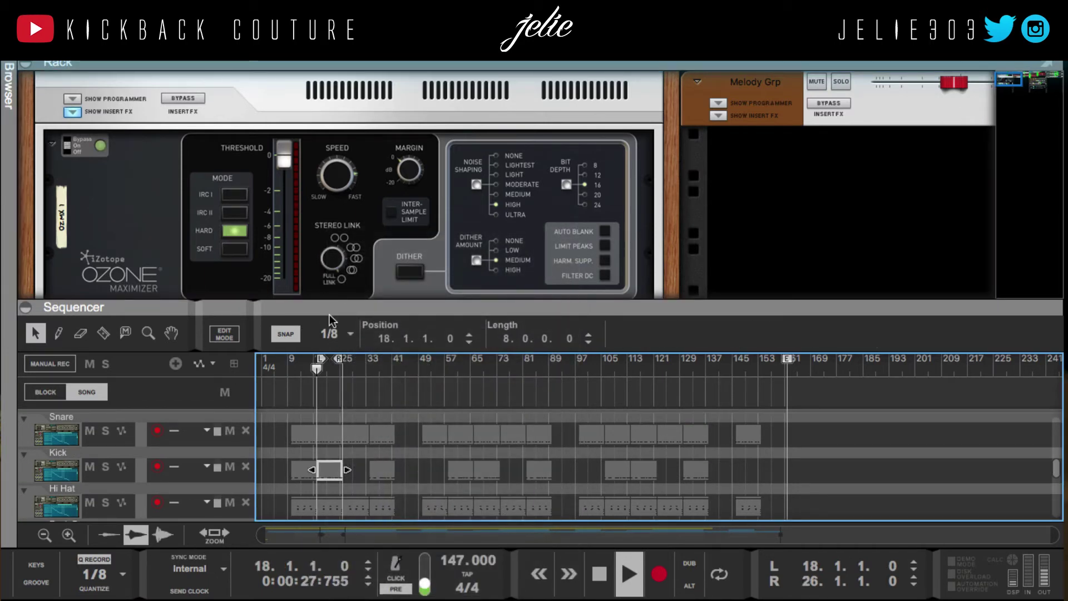
{"action": "left_click_drag", "start_coordinate": [329, 302], "coordinate": [391, 527]}
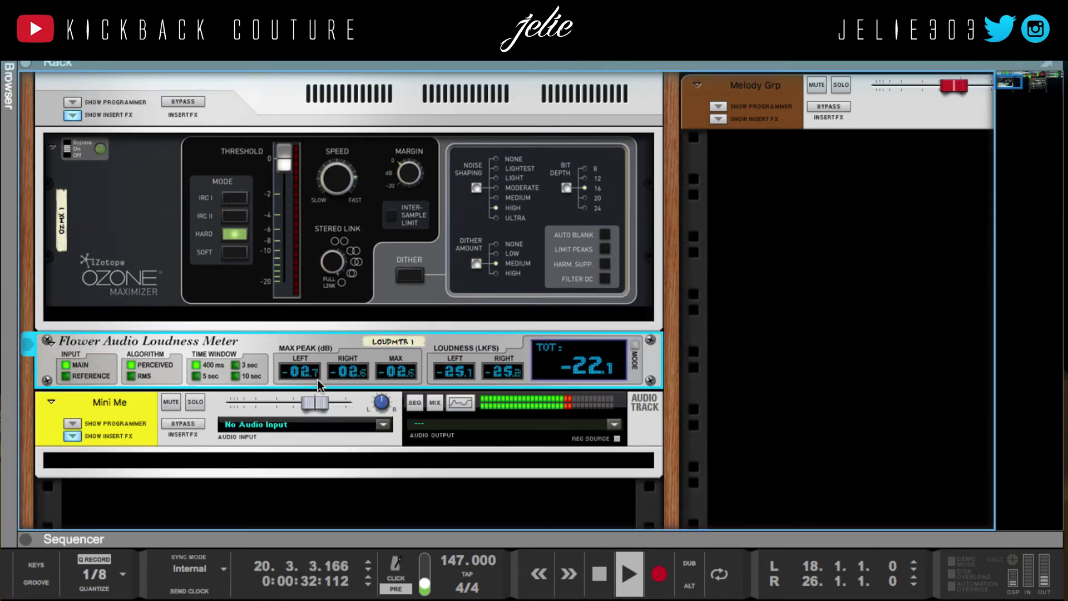
Set the meter's time window to 3 sec, then stop playback.
{"action": "left_click", "coordinate": [239, 364]}
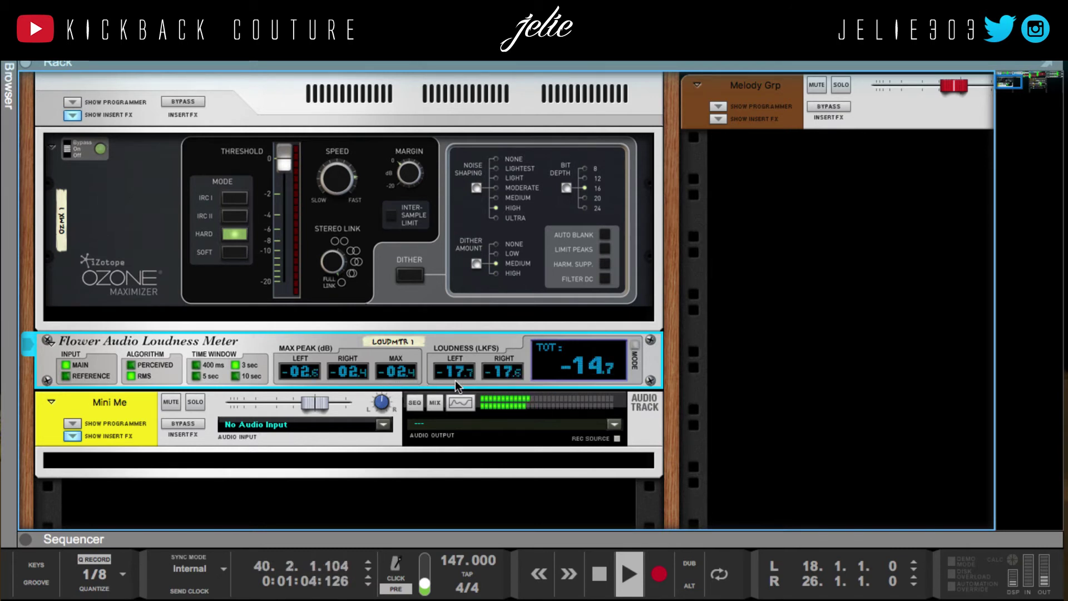
{"action": "key", "text": "space"}
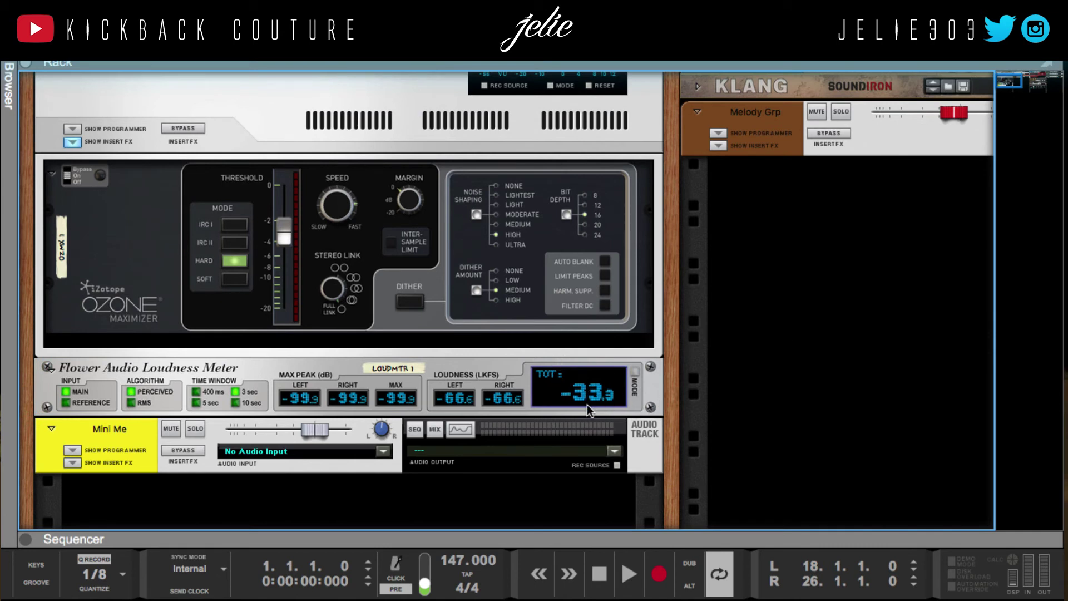
Play the loop from bar 18 and switch the meter's algorithm to RMS.
{"action": "key", "text": "space"}
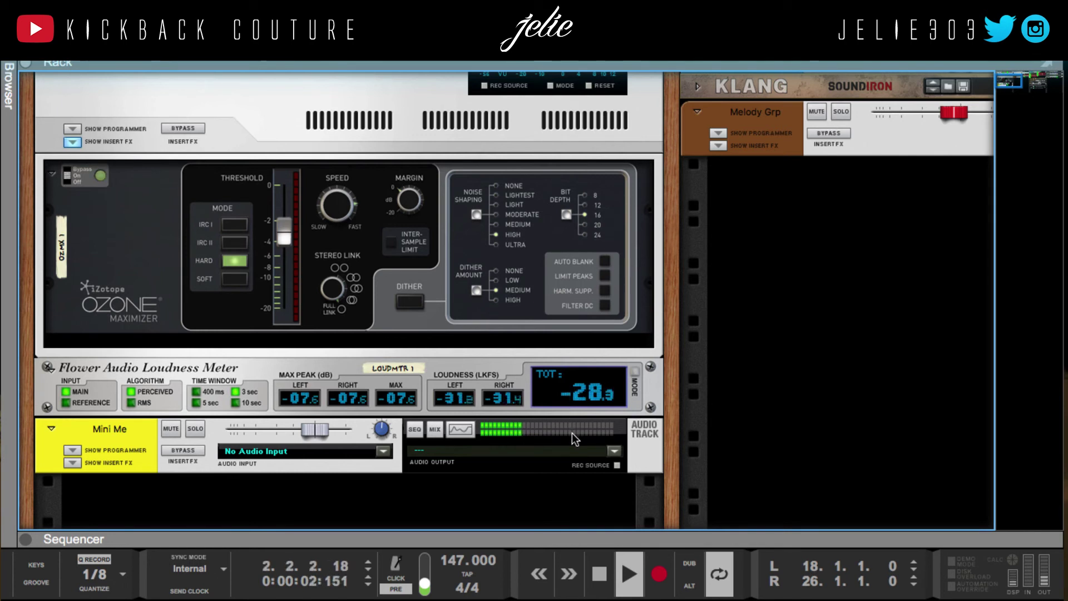
{"action": "key", "text": "KP_1"}
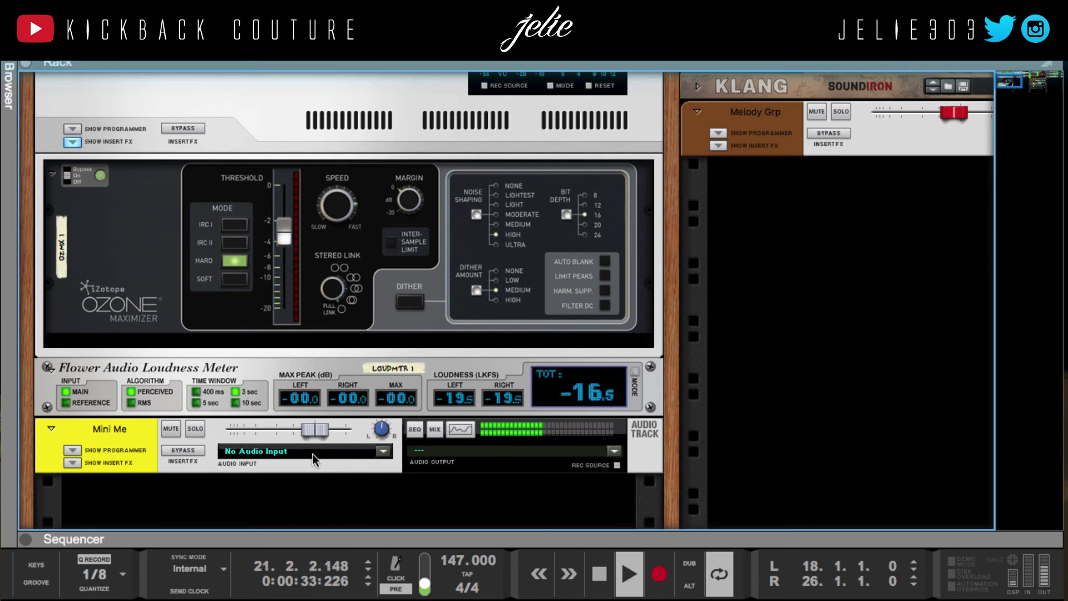
{"action": "left_click", "coordinate": [131, 402]}
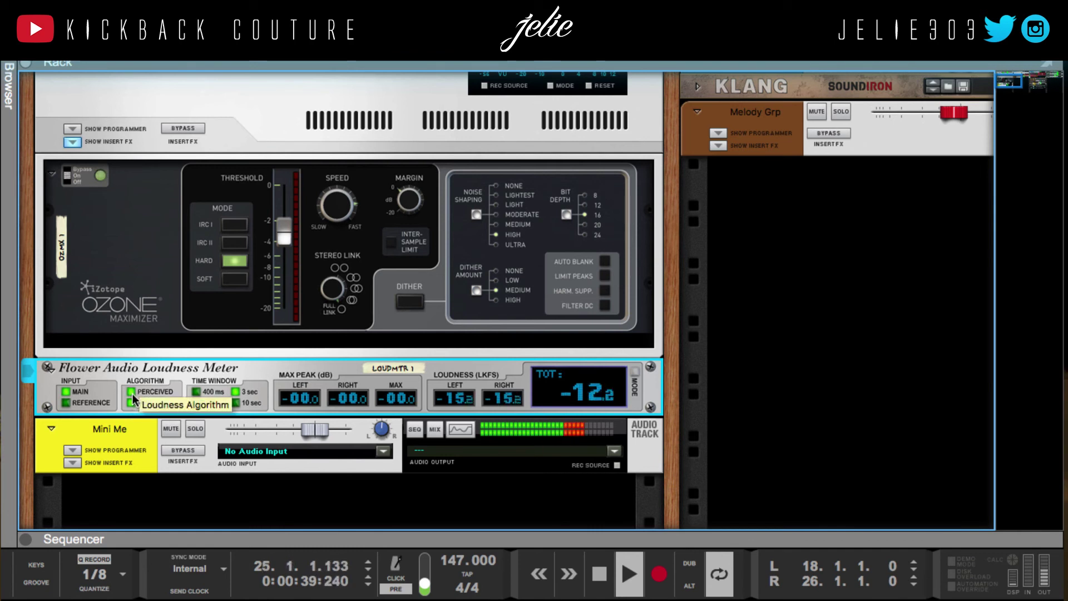
Switch the meter's MODE to DYN.RNG and replay the loop until it reads +10.8.
{"action": "left_click", "coordinate": [635, 383]}
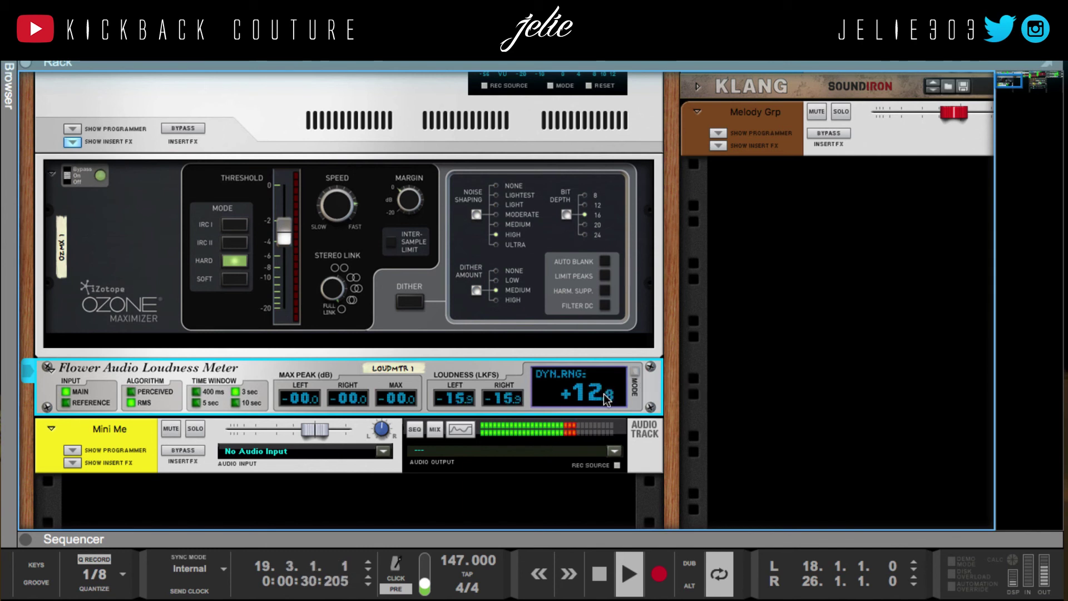
{"action": "key", "text": "space"}
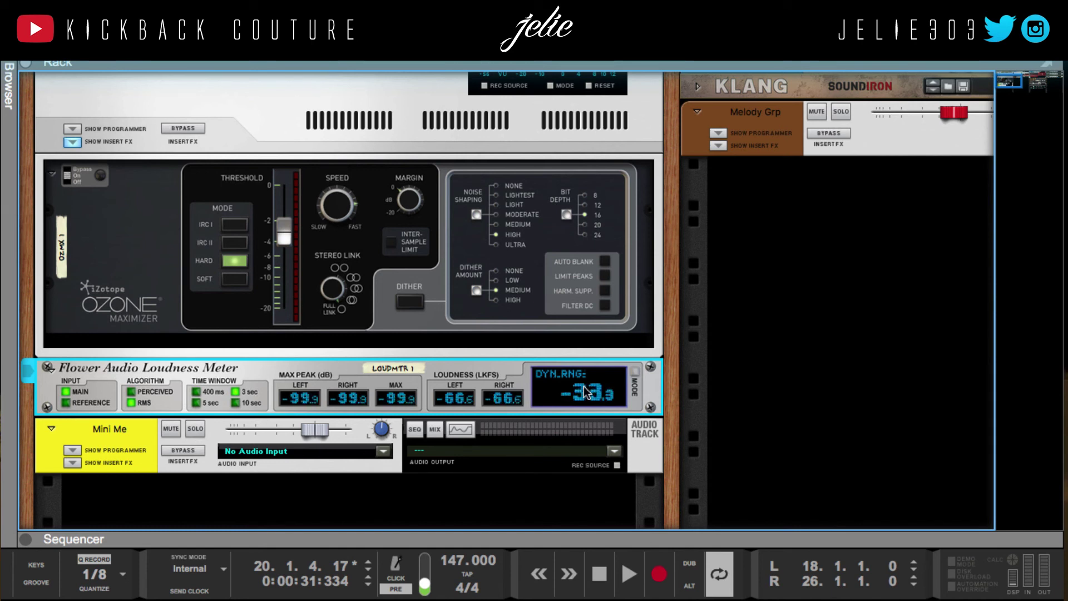
{"action": "key", "text": "space"}
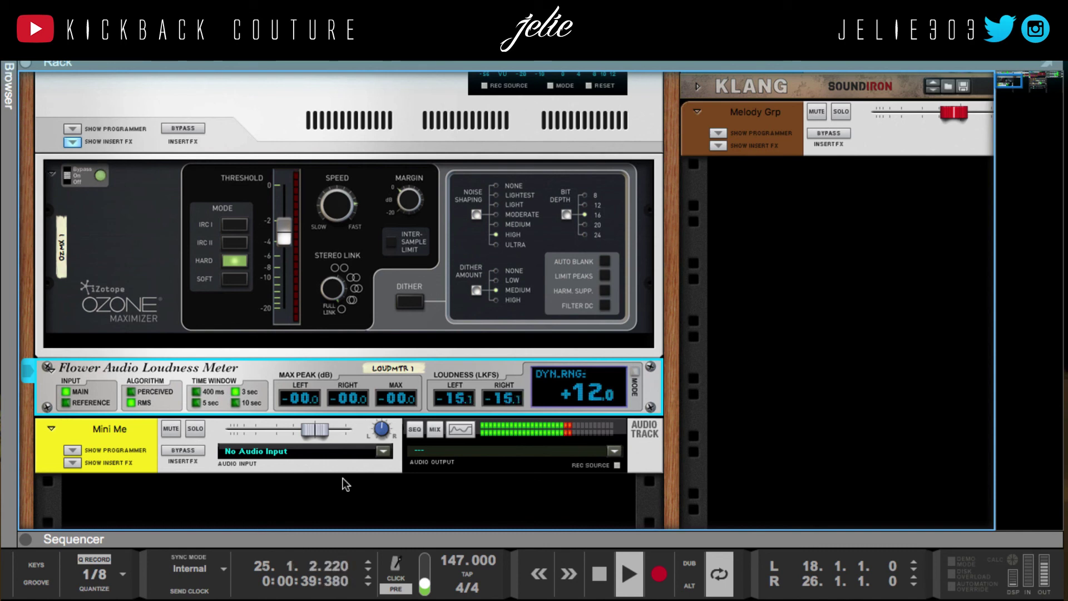
{"action": "key", "text": "space"}
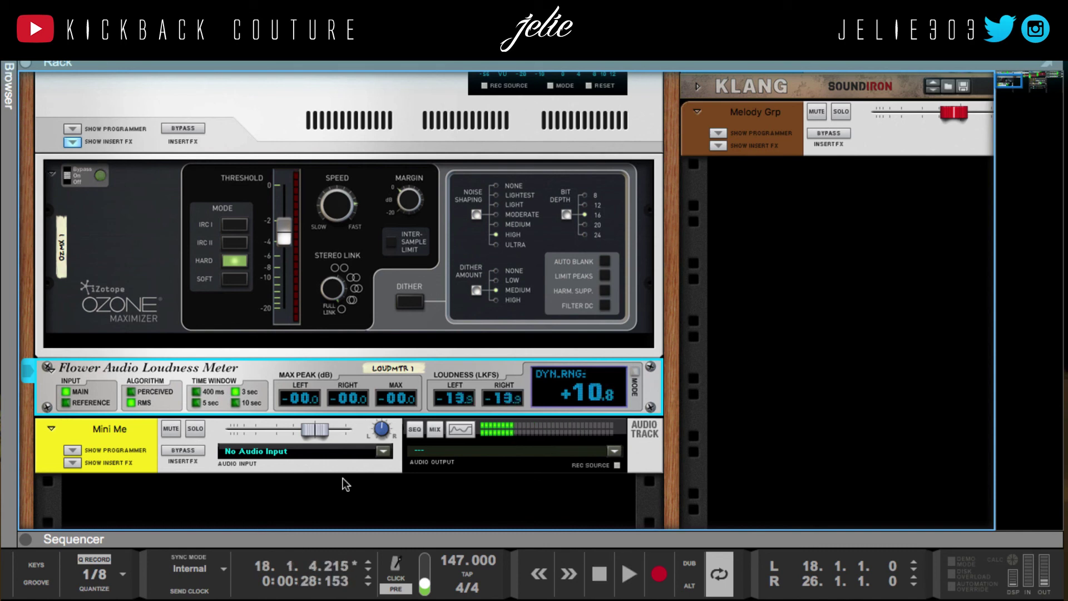